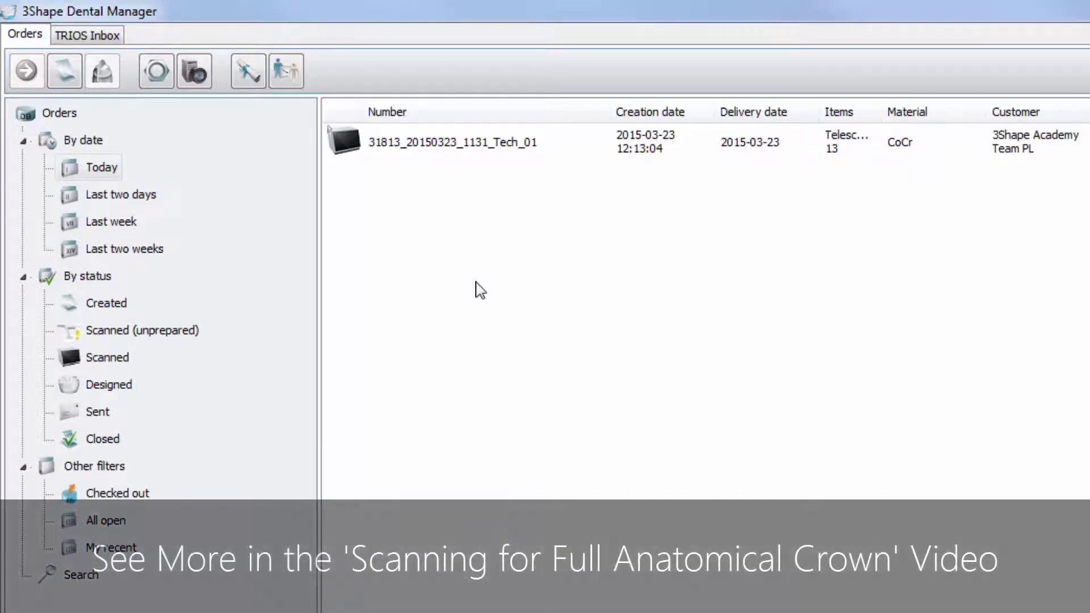
Step: Open the scanned telescope 13 order for design and go to its anatomy design stage
{"action": "left_click", "coordinate": [424, 144]}
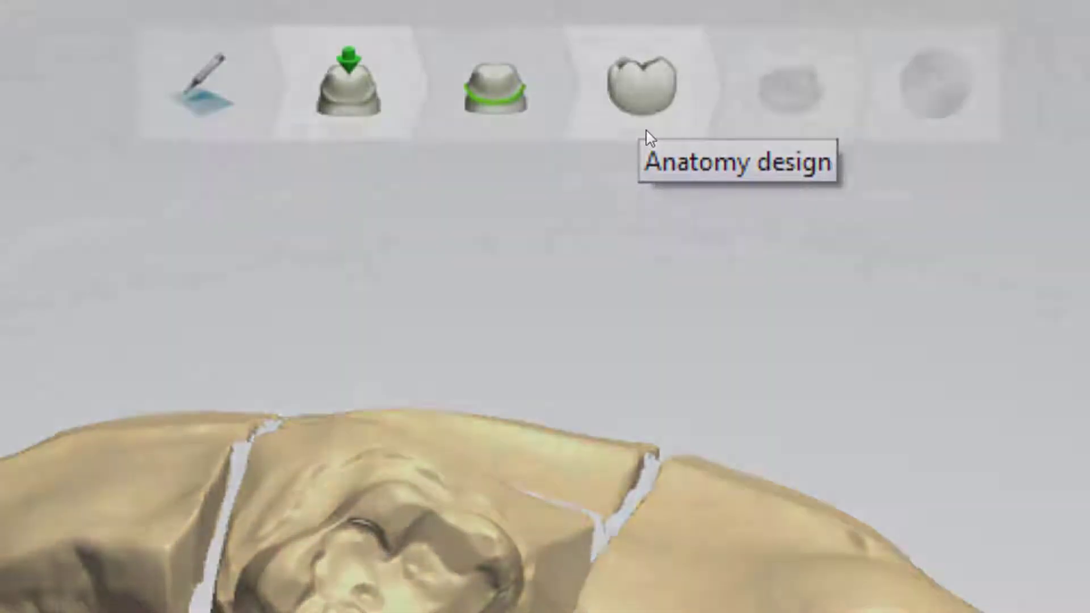
{"action": "left_click", "coordinate": [647, 131]}
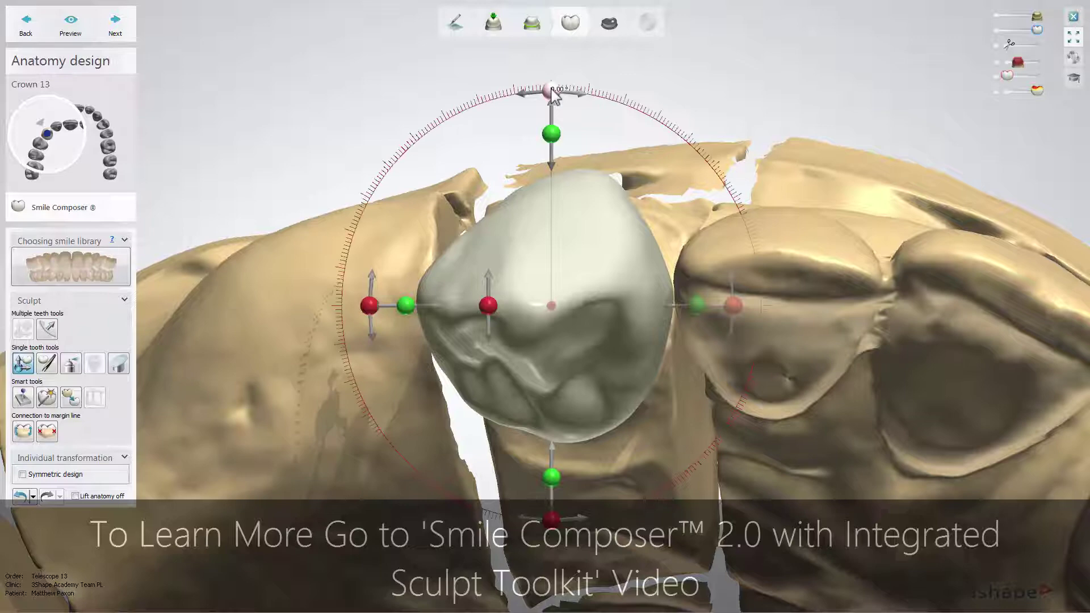
Step: Slightly rotate, resize and tilt crown 13 to fit the gap beside its neighbours, and finish the anatomy stage
{"action": "left_click_drag", "start_coordinate": [552, 92], "coordinate": [541, 95]}
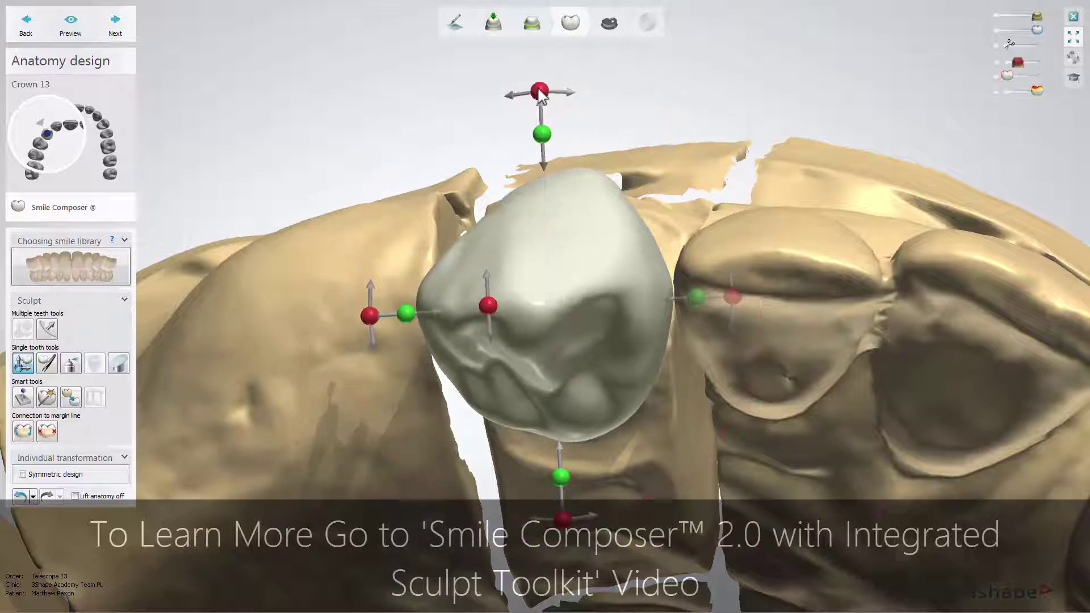
{"action": "left_click_drag", "start_coordinate": [694, 295], "coordinate": [703, 300]}
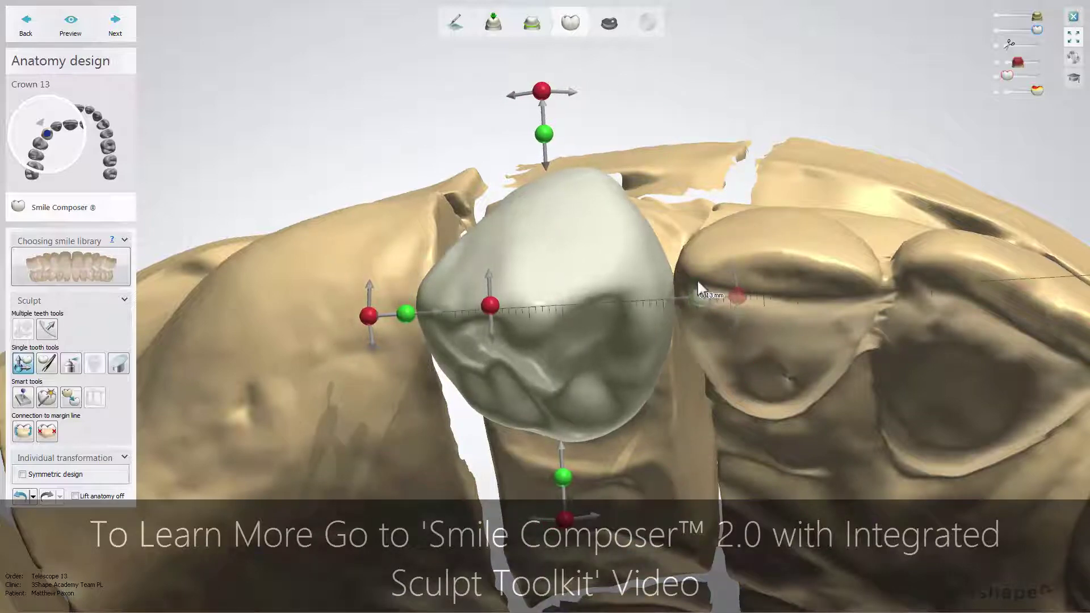
{"action": "right_click_drag", "start_coordinate": [681, 219], "coordinate": [684, 307]}
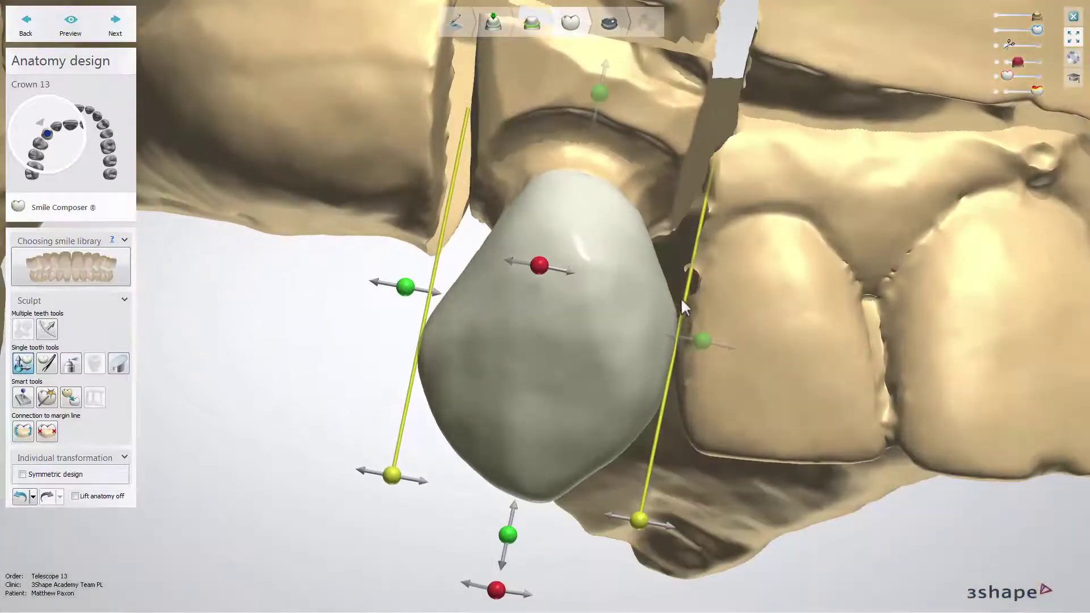
{"action": "left_click_drag", "start_coordinate": [496, 589], "coordinate": [518, 592]}
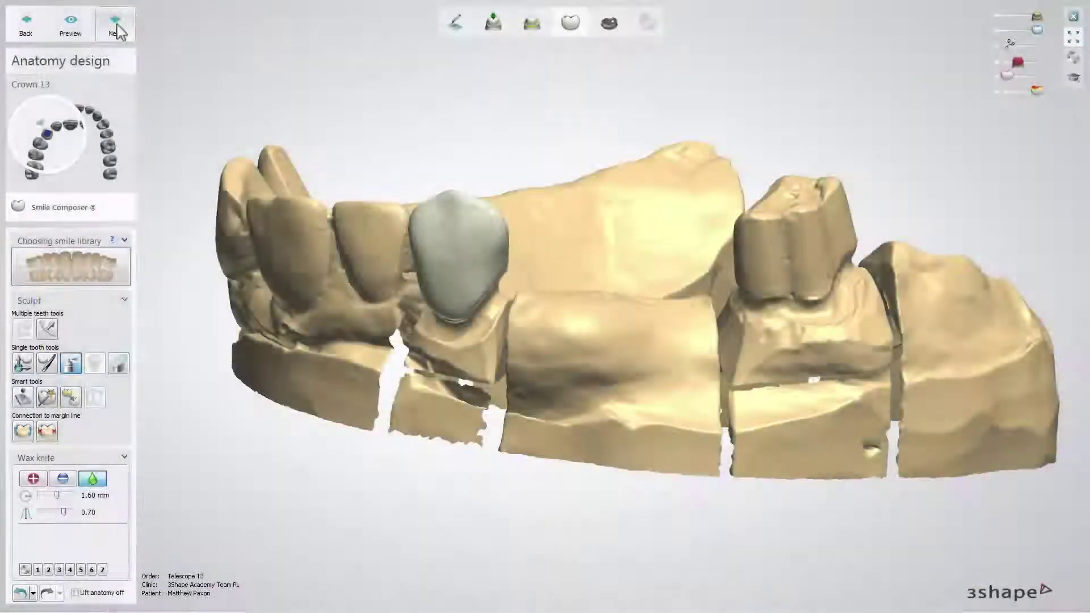
{"action": "left_click", "coordinate": [115, 29]}
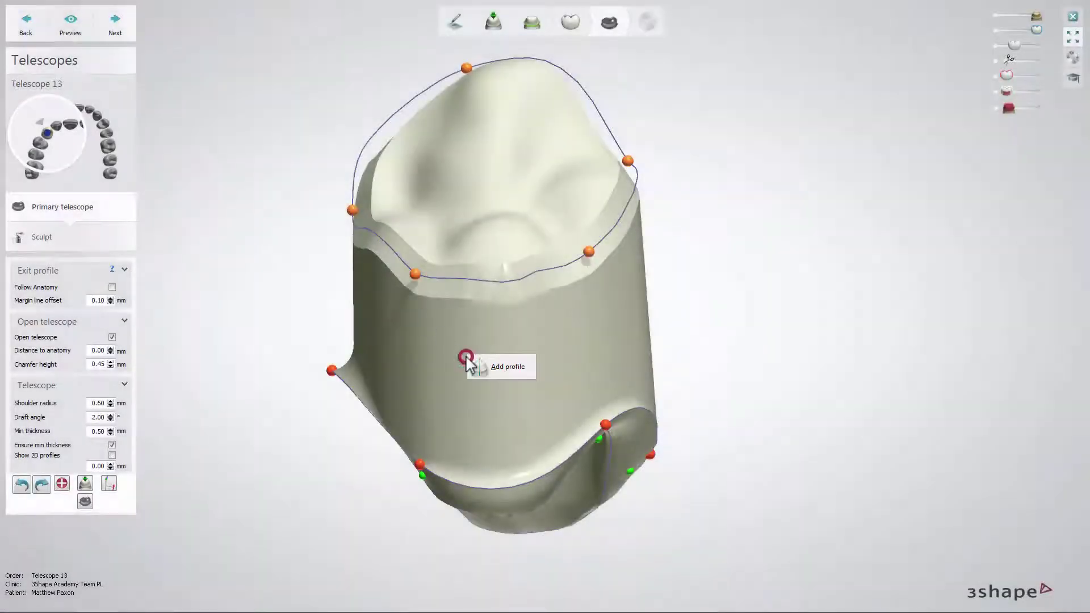
Step: Add three profiles across the front wall of the primary telescope, between the existing control points
{"action": "left_click", "coordinate": [466, 358]}
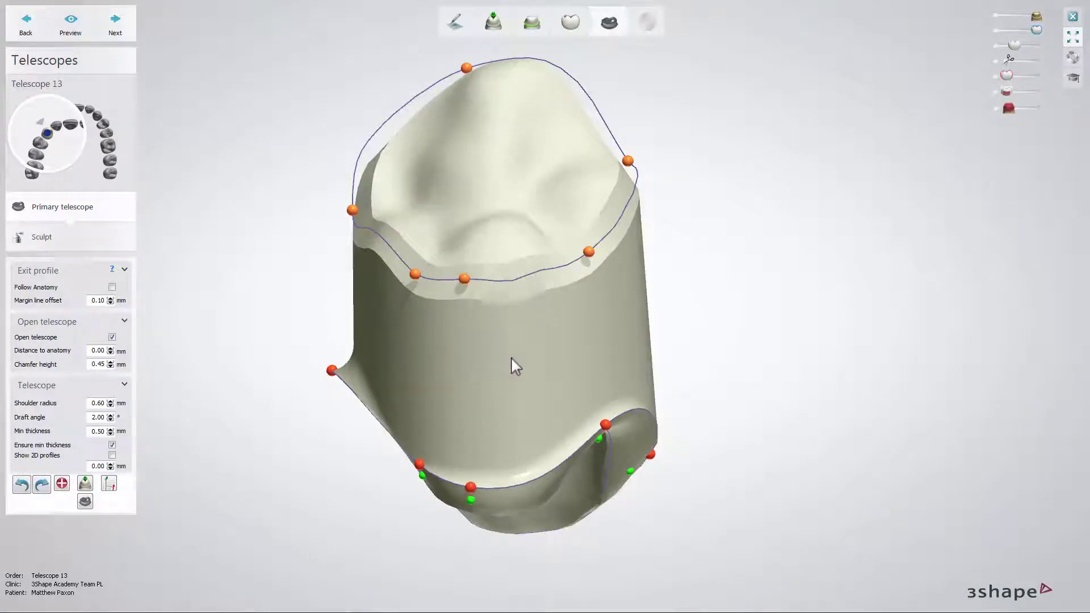
{"action": "left_click", "coordinate": [511, 357]}
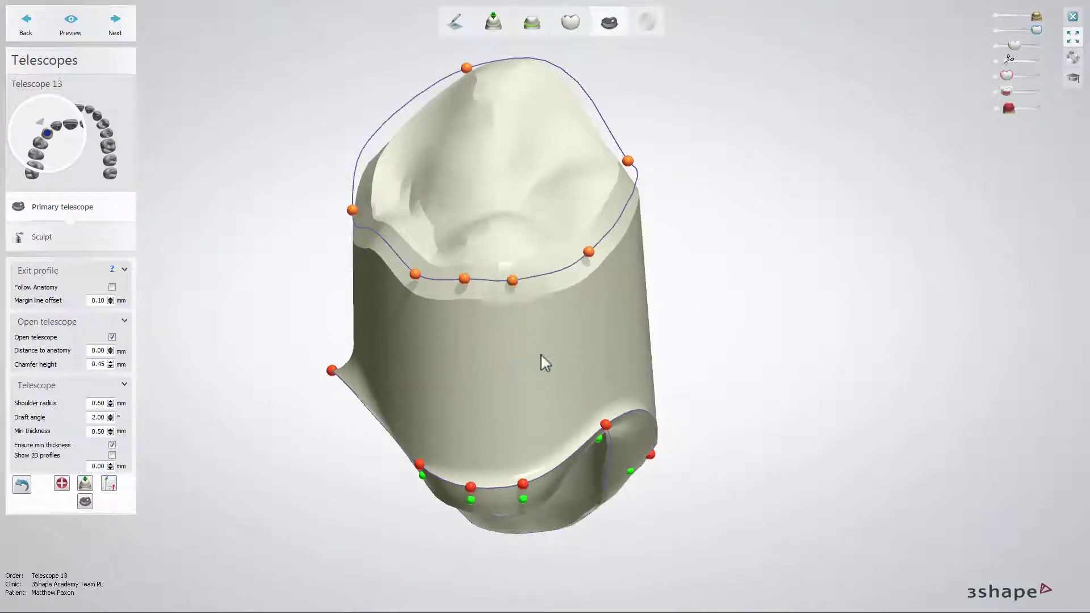
{"action": "left_click", "coordinate": [564, 336]}
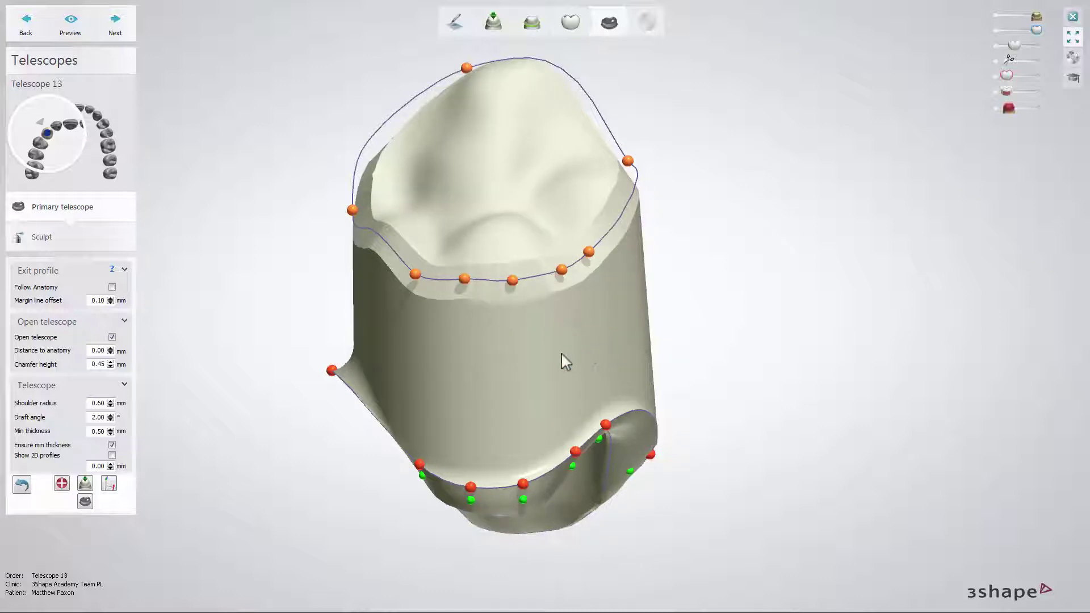
Step: Try an additional ring of control points around the telescope, moving all its points down the wall together, and remove it
{"action": "left_click", "coordinate": [61, 484]}
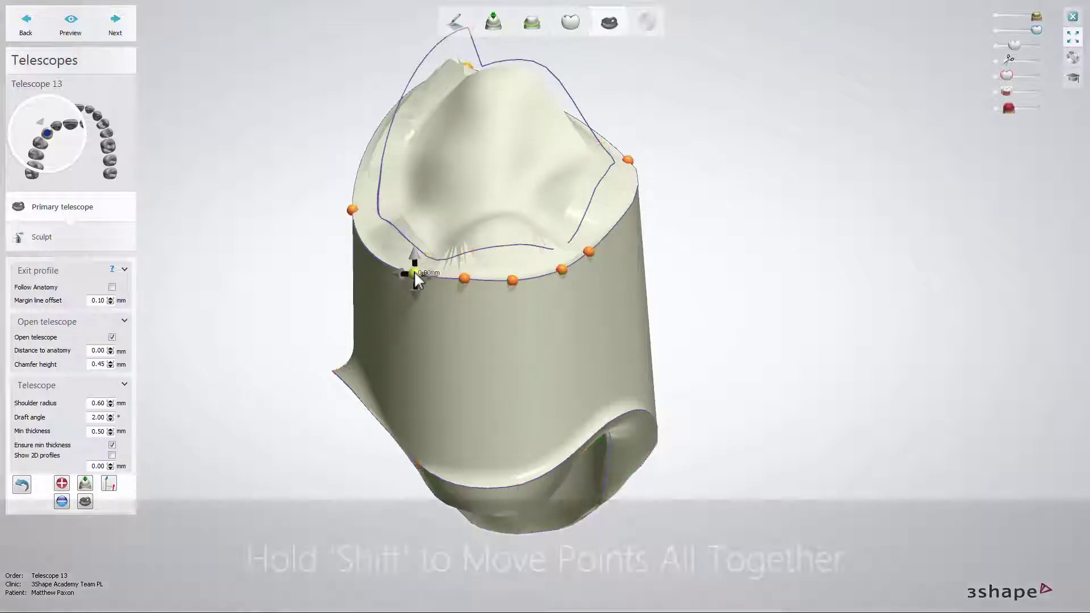
{"action": "left_click_drag", "start_coordinate": [414, 271], "coordinate": [416, 377], "text": "shift"}
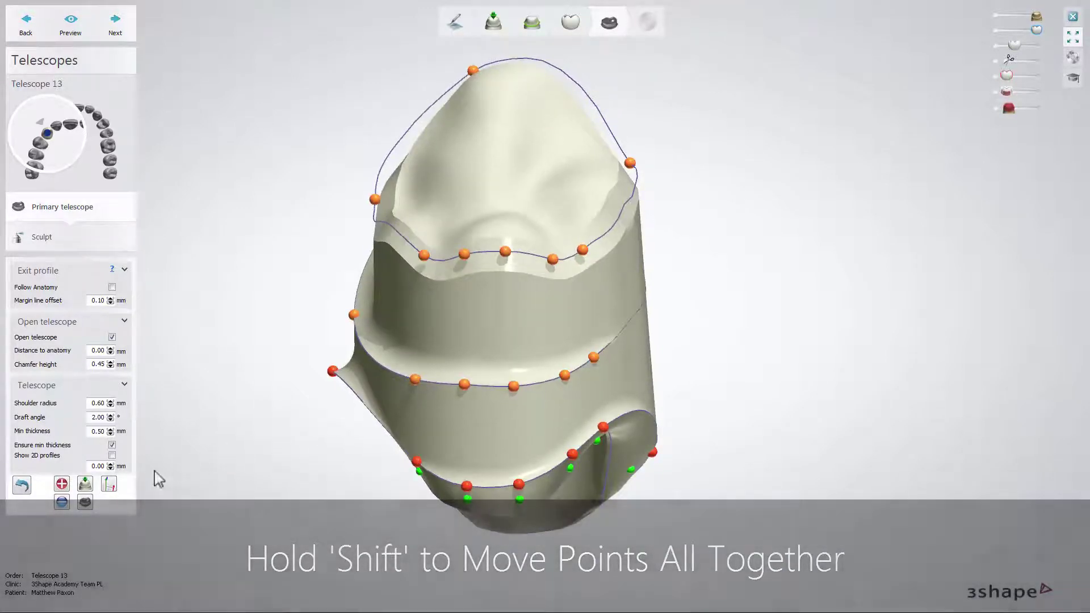
{"action": "left_click", "coordinate": [63, 503]}
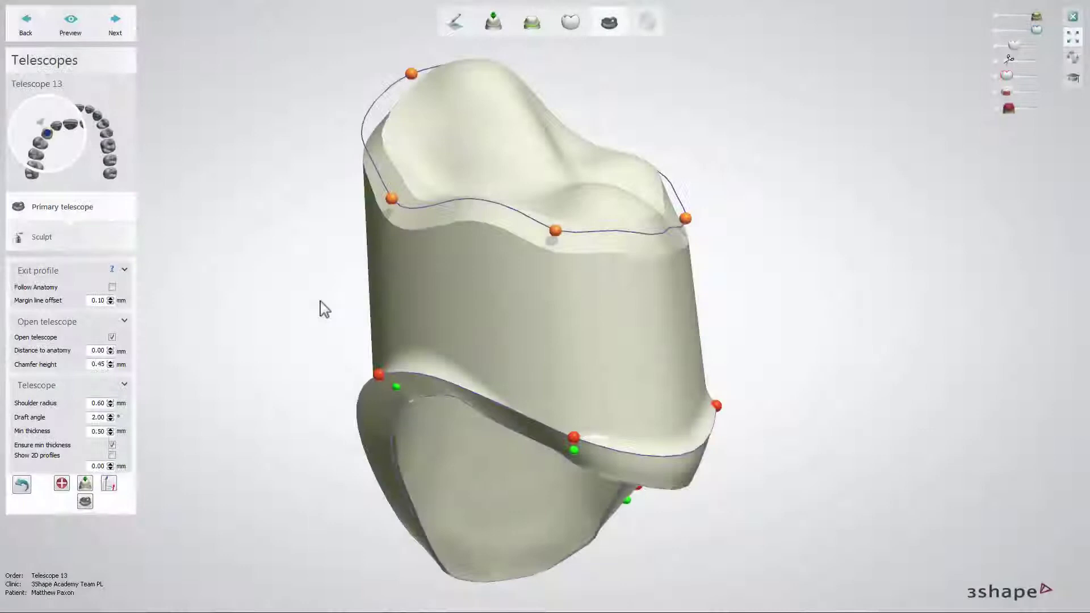
Step: Toggle the Conus/Parallel option on the upper profile point at the telescope's near corner and restore its previous form
{"action": "right_click", "coordinate": [393, 200]}
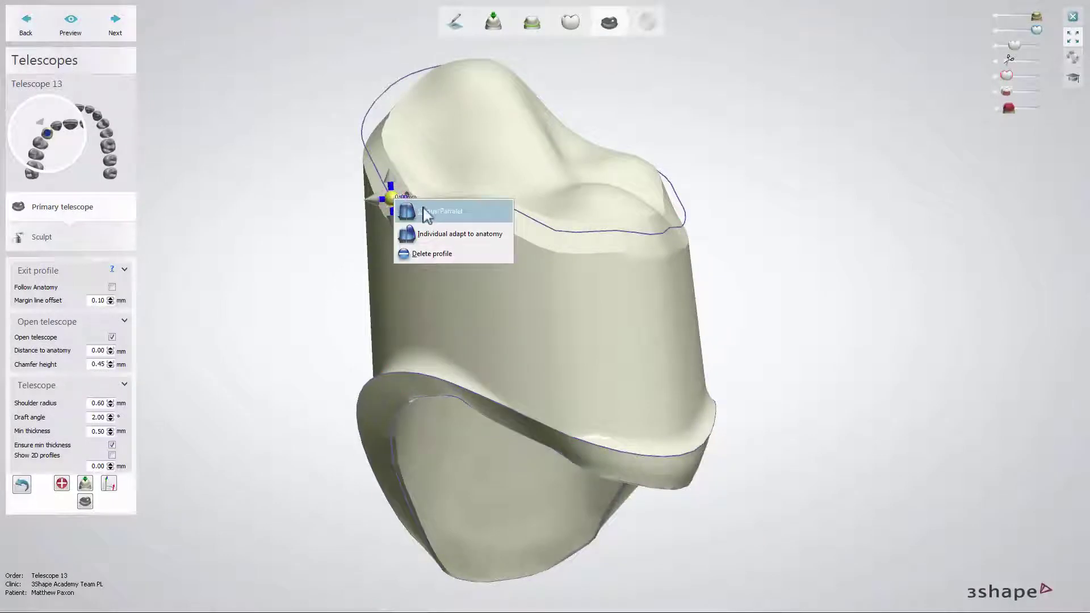
{"action": "left_click", "coordinate": [431, 214]}
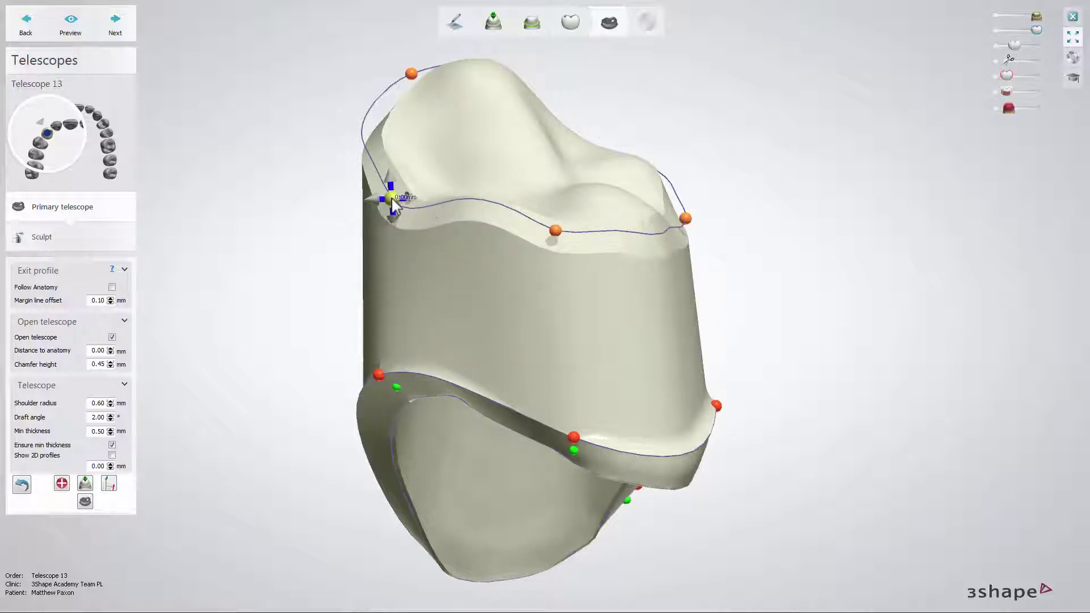
{"action": "right_click", "coordinate": [391, 199]}
{"action": "left_click", "coordinate": [424, 208]}
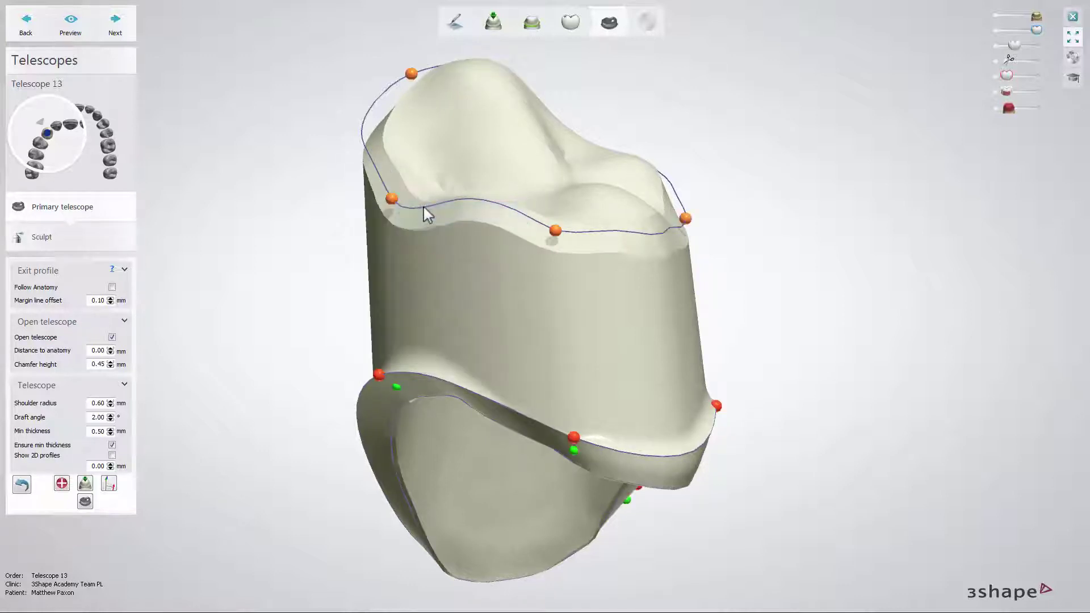
Step: Apply Individual adapt to anatomy to three neighbouring upper profile points of the telescope and inspect the shape
{"action": "right_click", "coordinate": [392, 197]}
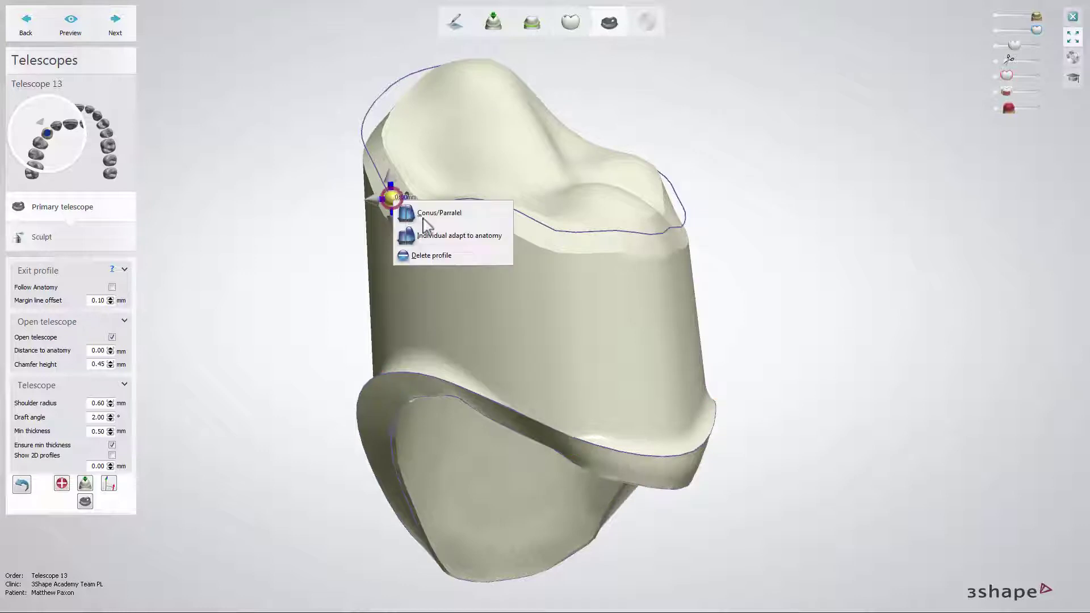
{"action": "left_click", "coordinate": [446, 236]}
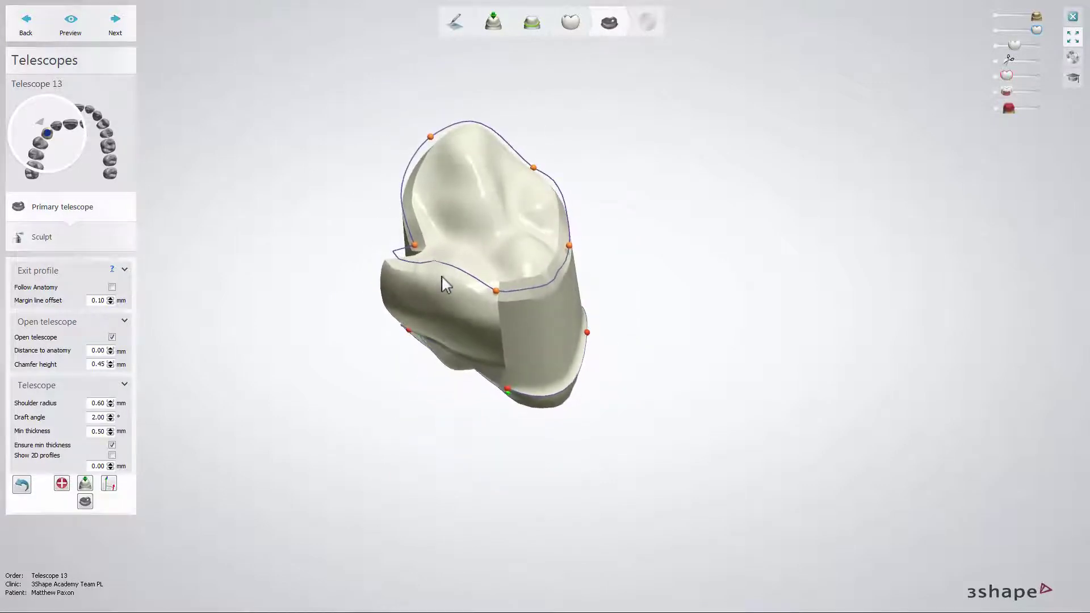
{"action": "right_click", "coordinate": [495, 289]}
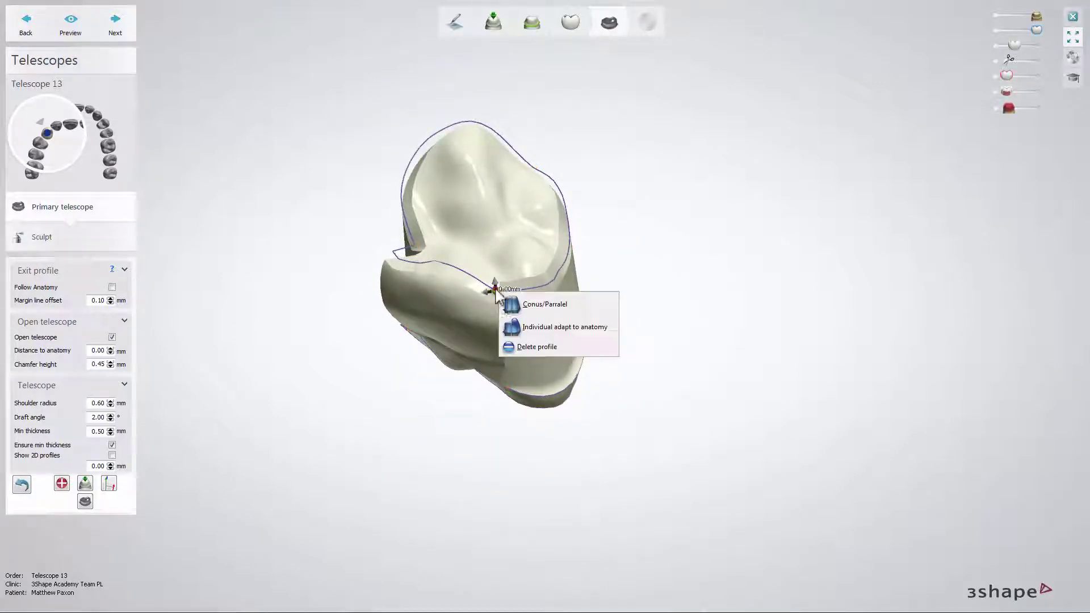
{"action": "left_click", "coordinate": [535, 322]}
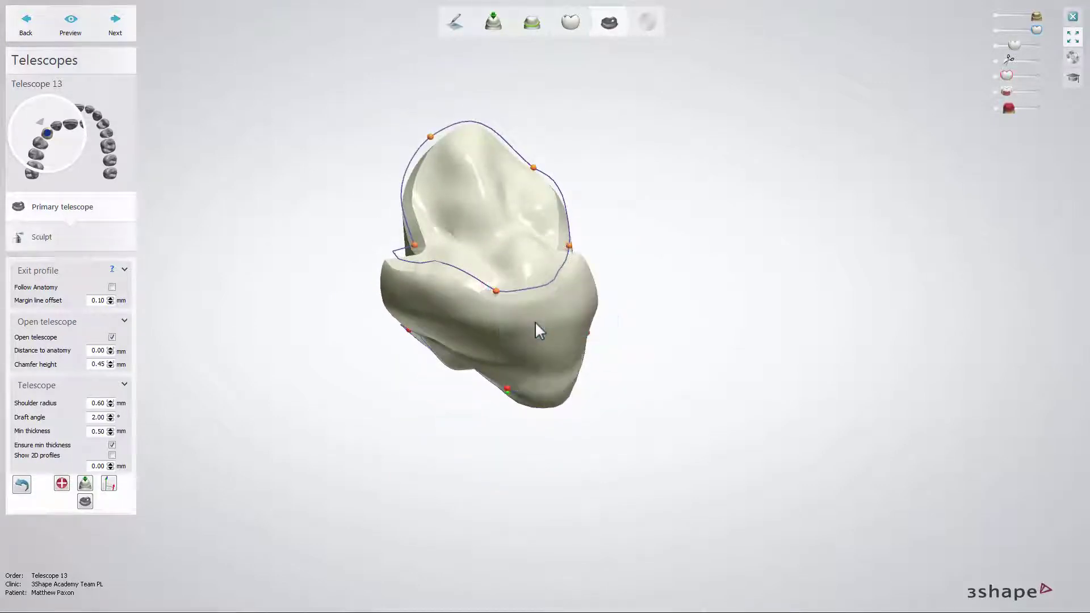
{"action": "right_click", "coordinate": [569, 244]}
{"action": "left_click", "coordinate": [627, 280]}
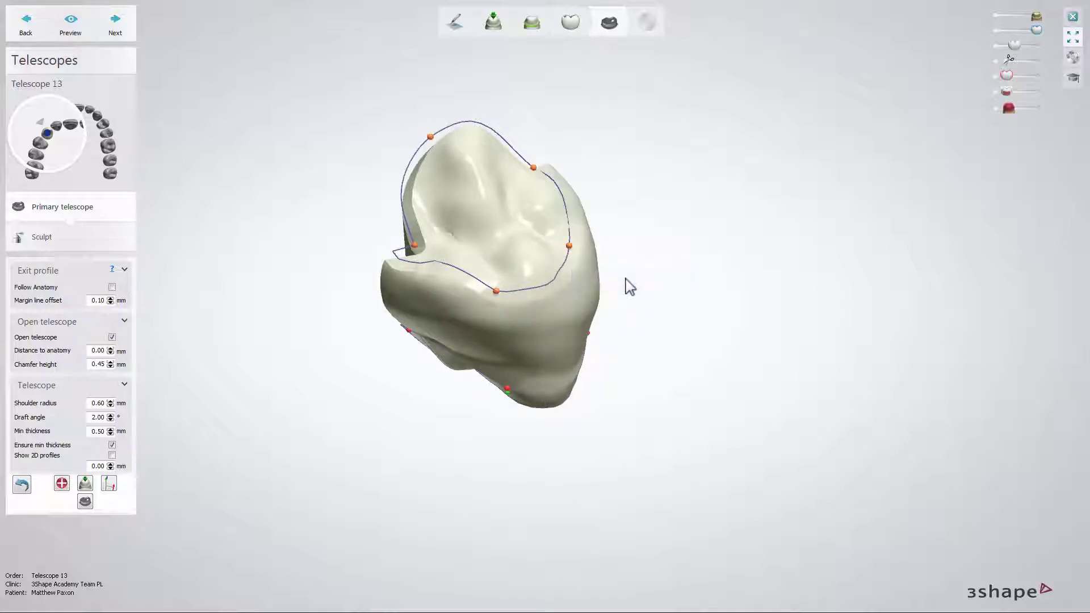
{"action": "right_click_drag", "start_coordinate": [625, 278], "coordinate": [271, 250]}
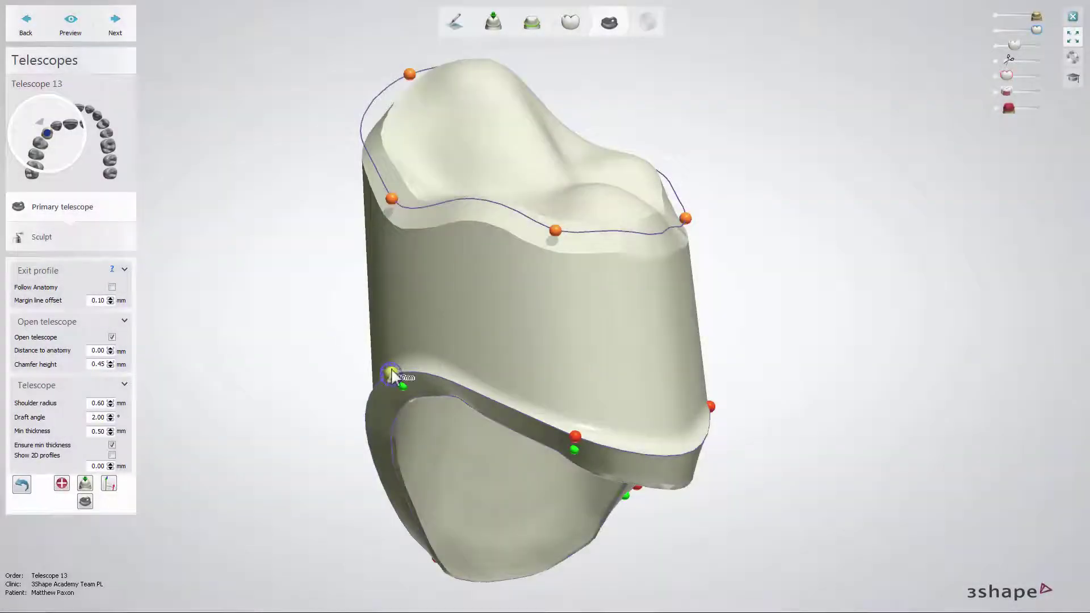
Step: Snap the shoulder point at the telescope's lower corner to the anatomy
{"action": "right_click", "coordinate": [391, 374]}
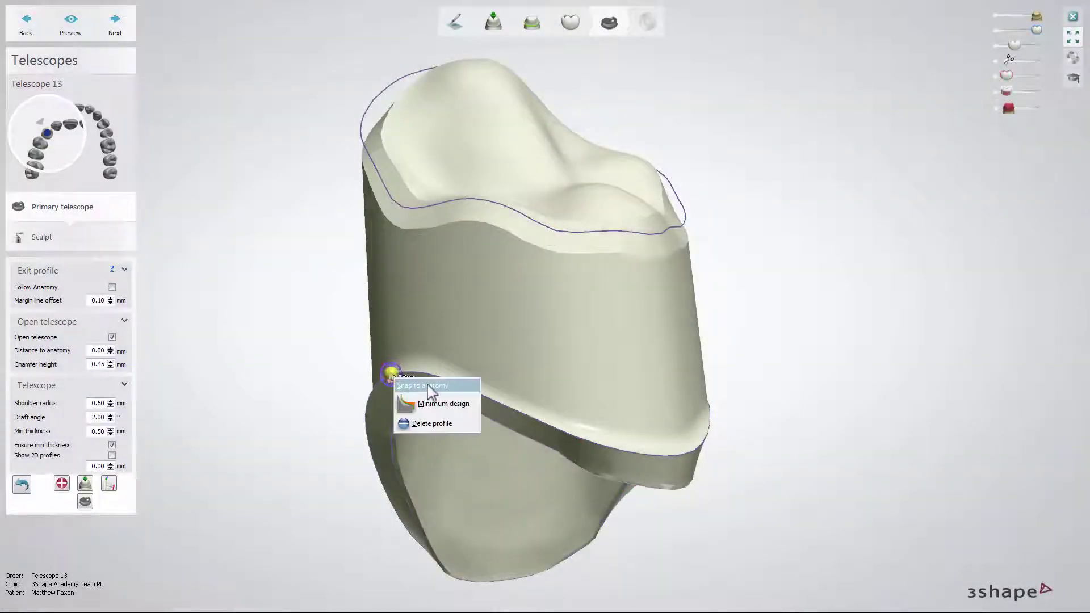
{"action": "left_click", "coordinate": [430, 387]}
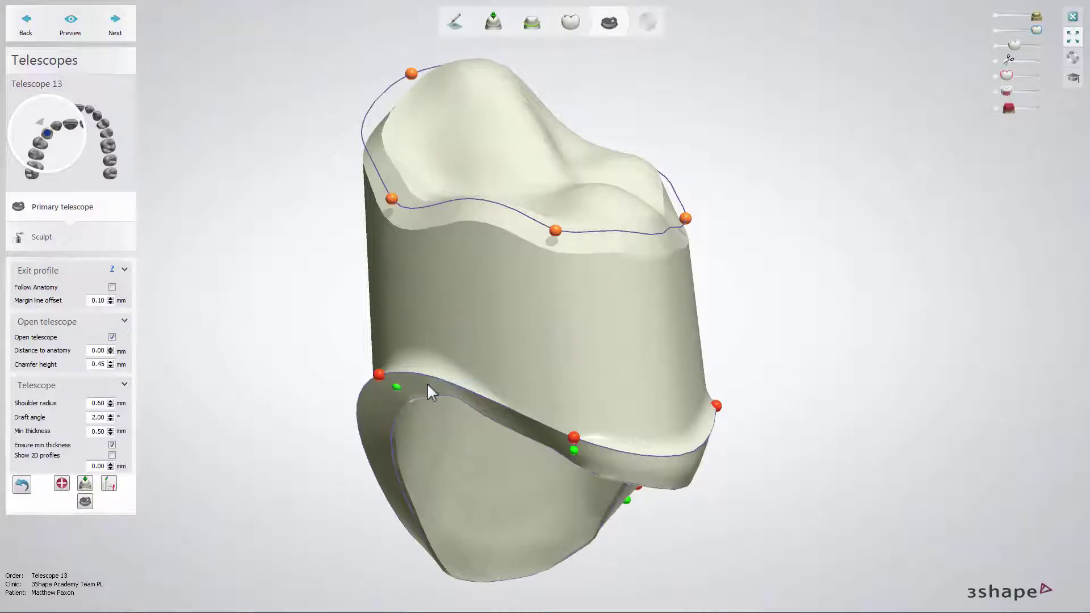
{"action": "left_click", "coordinate": [379, 372]}
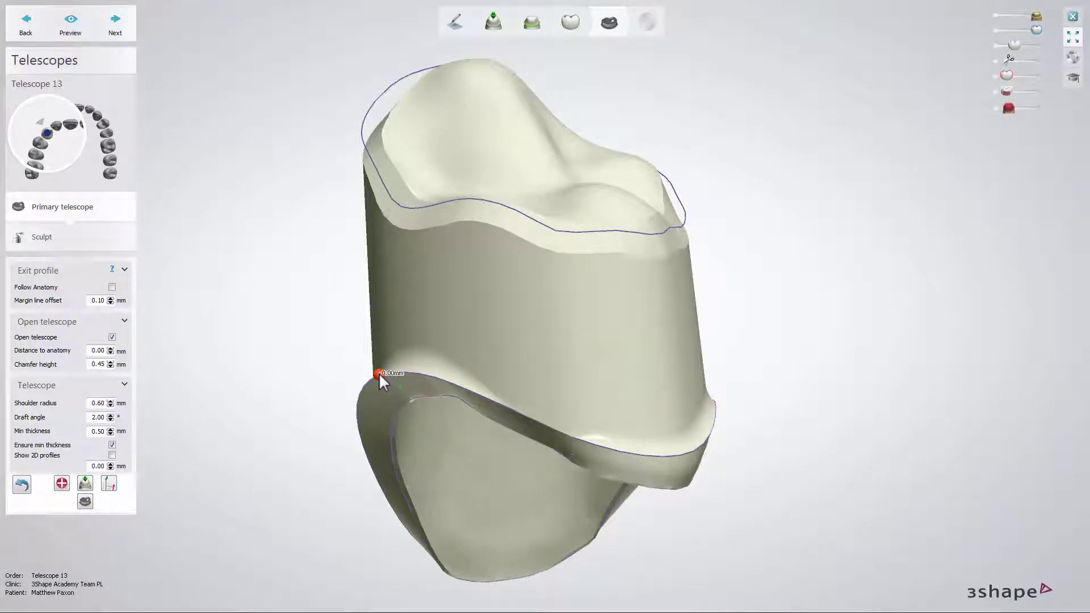
{"action": "right_click", "coordinate": [379, 372]}
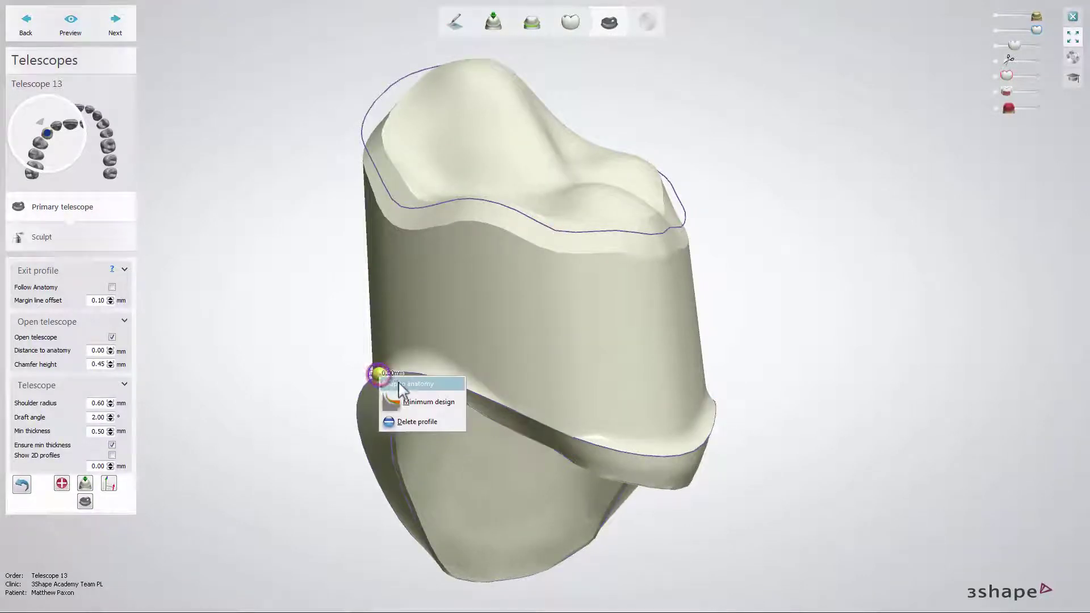
{"action": "key", "text": "Escape"}
Step: Try Minimum design on the shoulder point at the lower corner and switch the option off again
{"action": "right_click", "coordinate": [378, 373]}
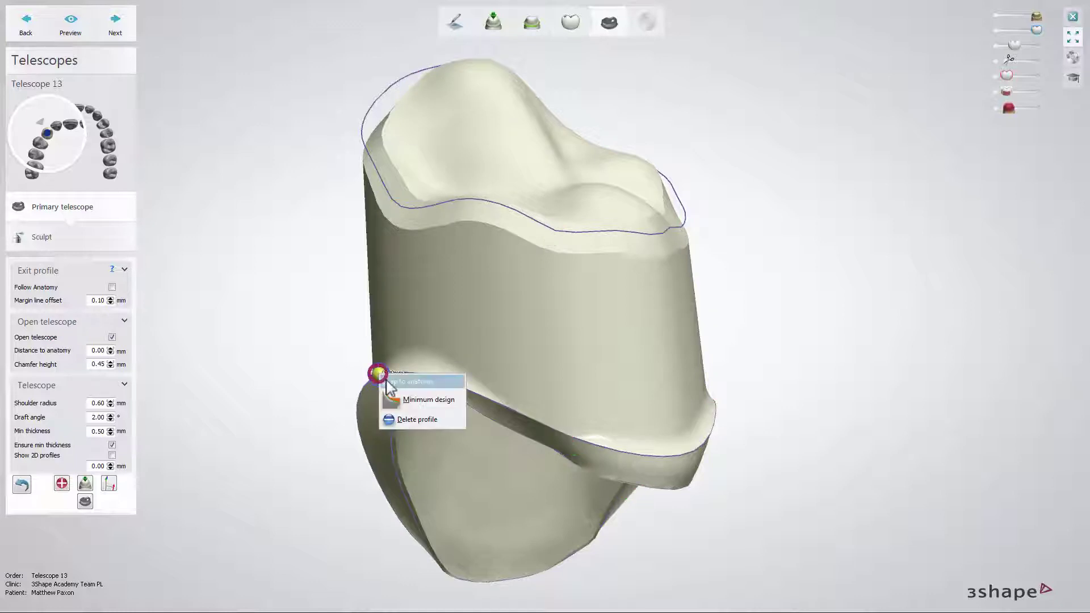
{"action": "left_click", "coordinate": [410, 398]}
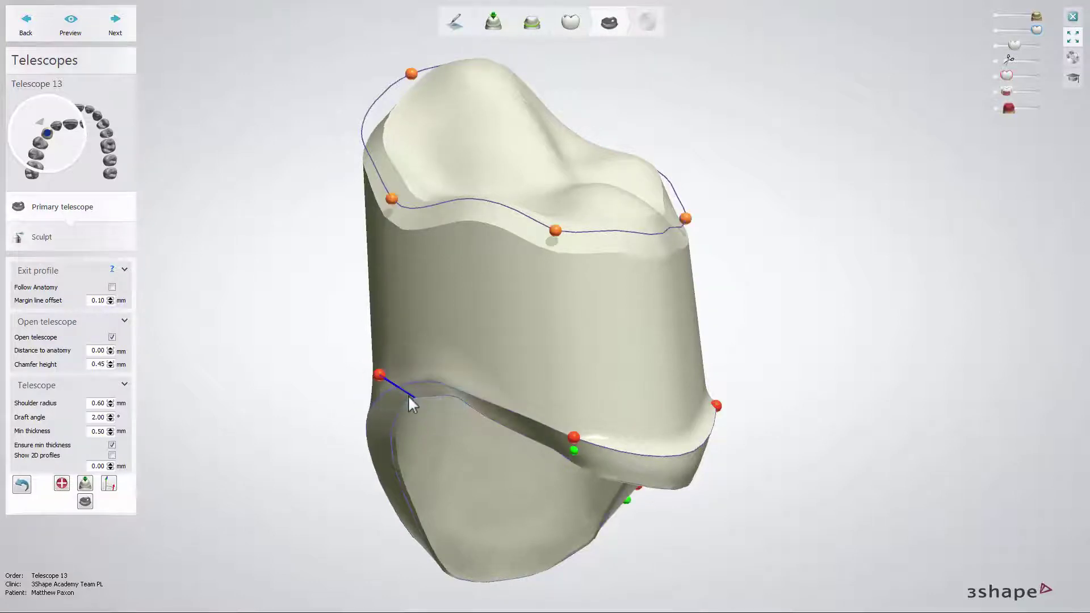
{"action": "right_click", "coordinate": [378, 375]}
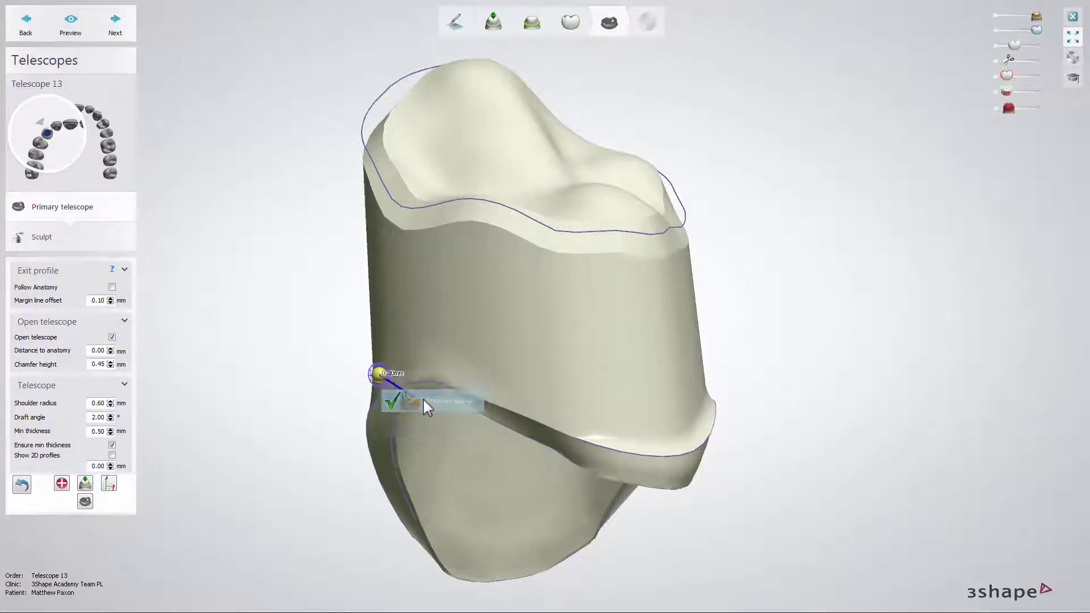
{"action": "left_click", "coordinate": [427, 404]}
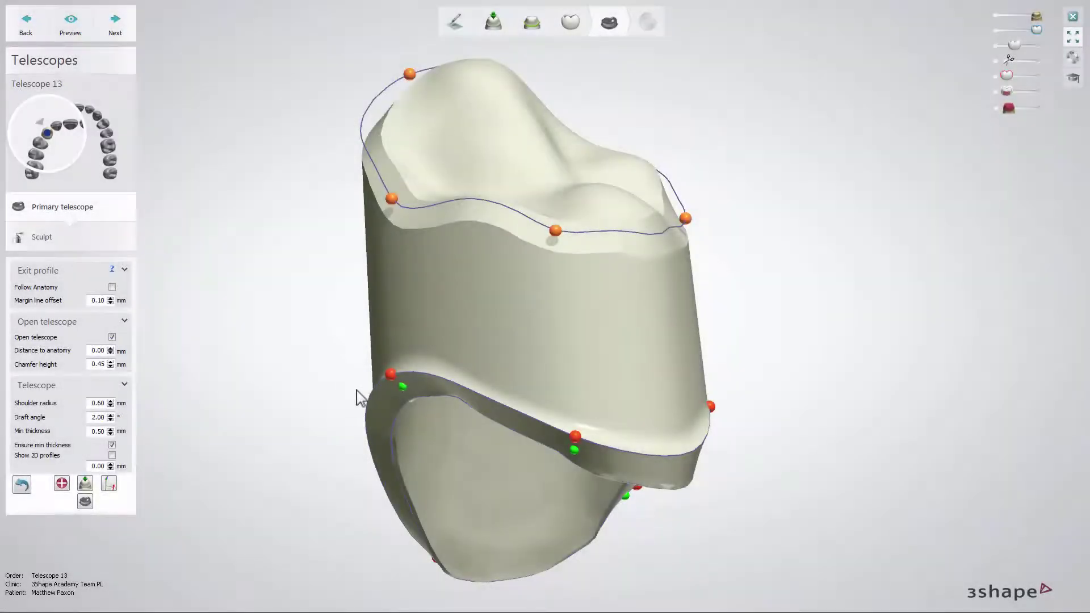
Step: Raise several red shoulder points along the telescope's lower edge one by one, working around the crown
{"action": "right_click", "coordinate": [401, 382]}
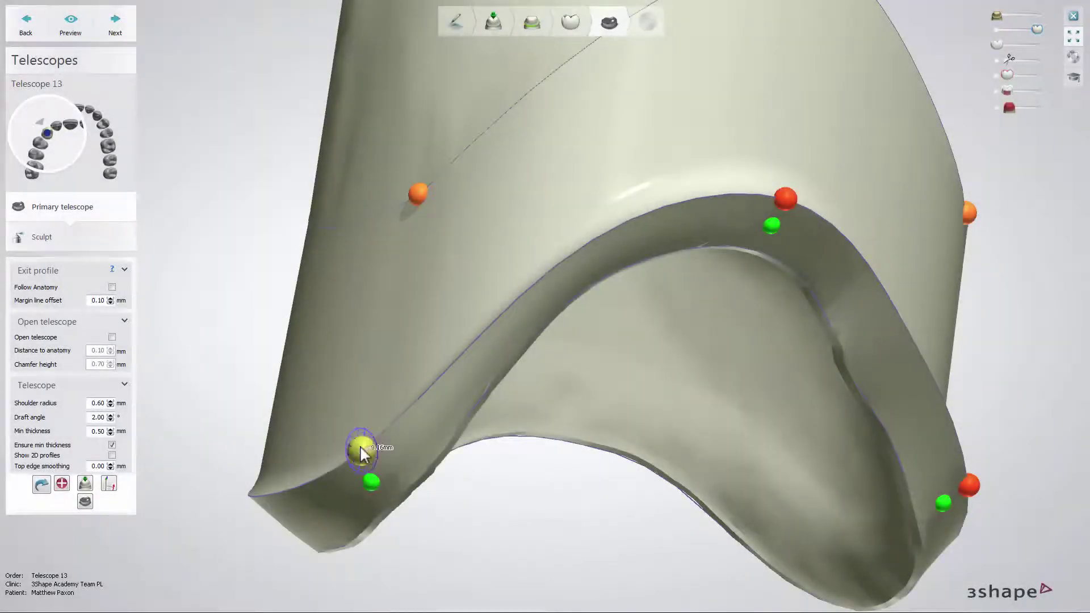
{"action": "left_click", "coordinate": [360, 445]}
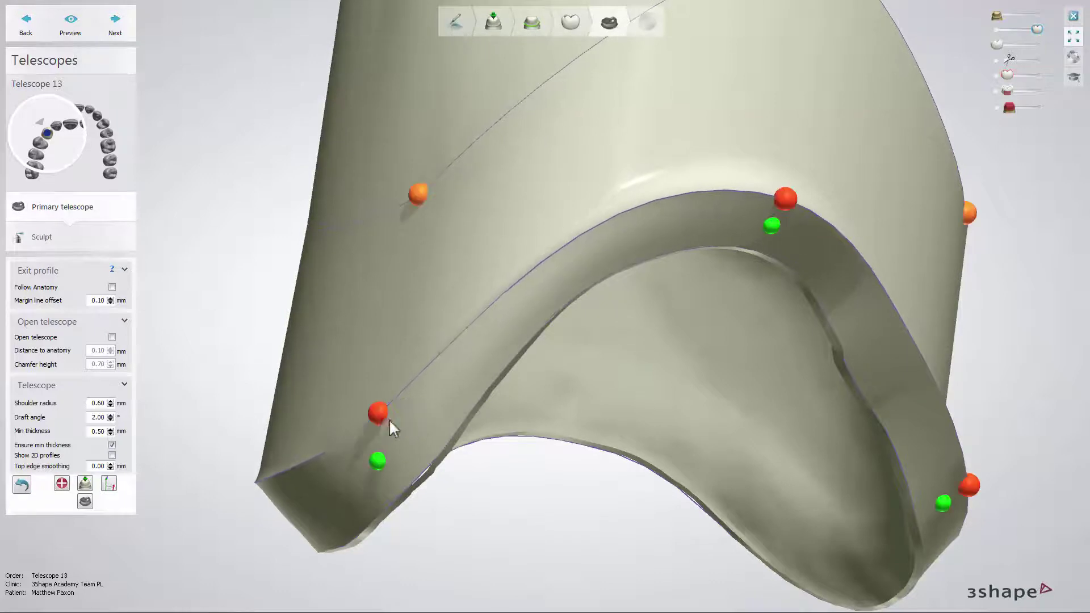
{"action": "right_click_drag", "start_coordinate": [308, 437], "coordinate": [361, 435]}
{"action": "left_click_drag", "start_coordinate": [297, 460], "coordinate": [373, 419]}
{"action": "right_click_drag", "start_coordinate": [373, 419], "coordinate": [427, 416]}
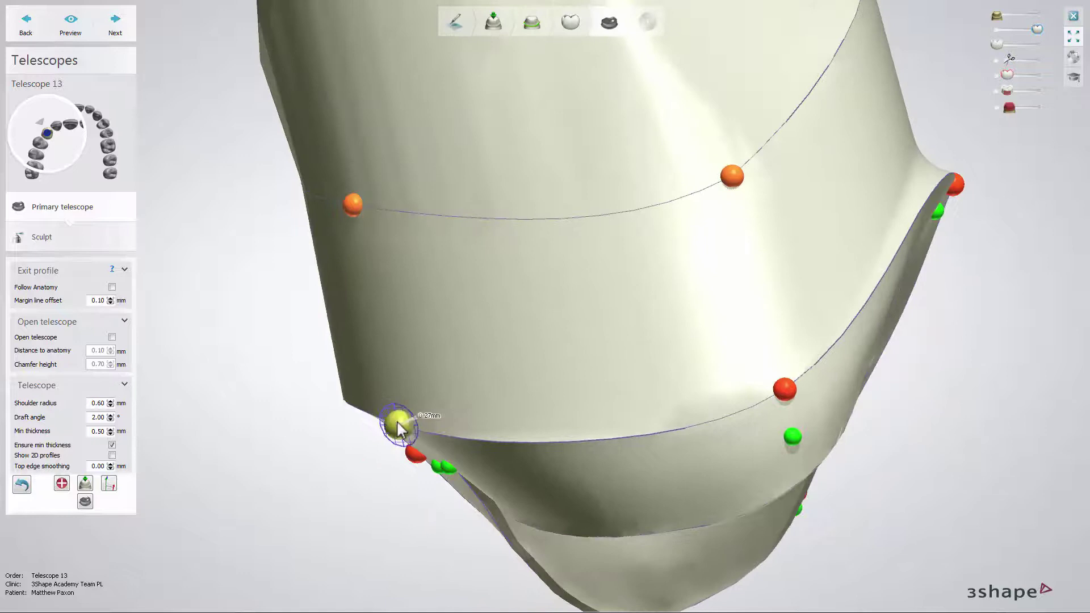
{"action": "left_click_drag", "start_coordinate": [398, 420], "coordinate": [445, 377]}
{"action": "right_click_drag", "start_coordinate": [445, 377], "coordinate": [380, 393]}
{"action": "scroll", "coordinate": [423, 391], "scroll_direction": "down", "scroll_amount": 5}
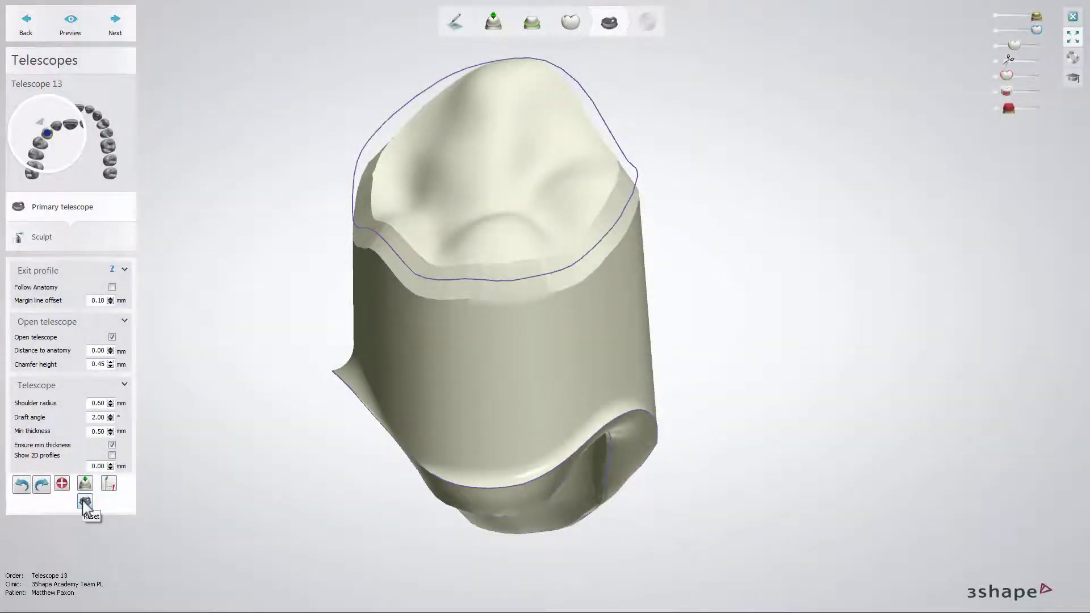
Step: Reset the telescope's design and set its direction to the current occlusal view, confirming both changes
{"action": "left_click", "coordinate": [86, 502]}
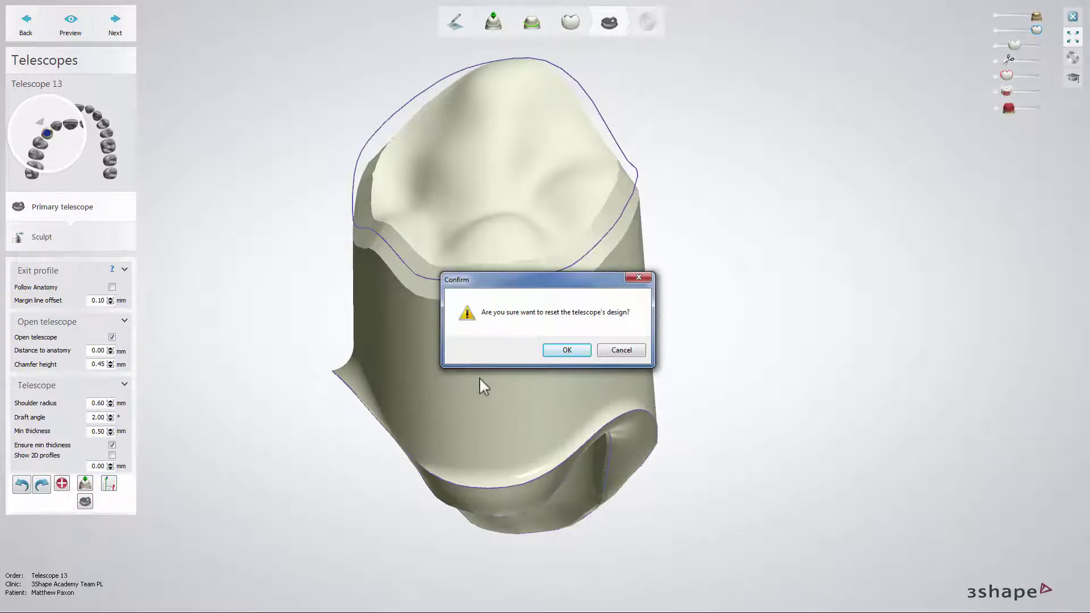
{"action": "left_click", "coordinate": [567, 350]}
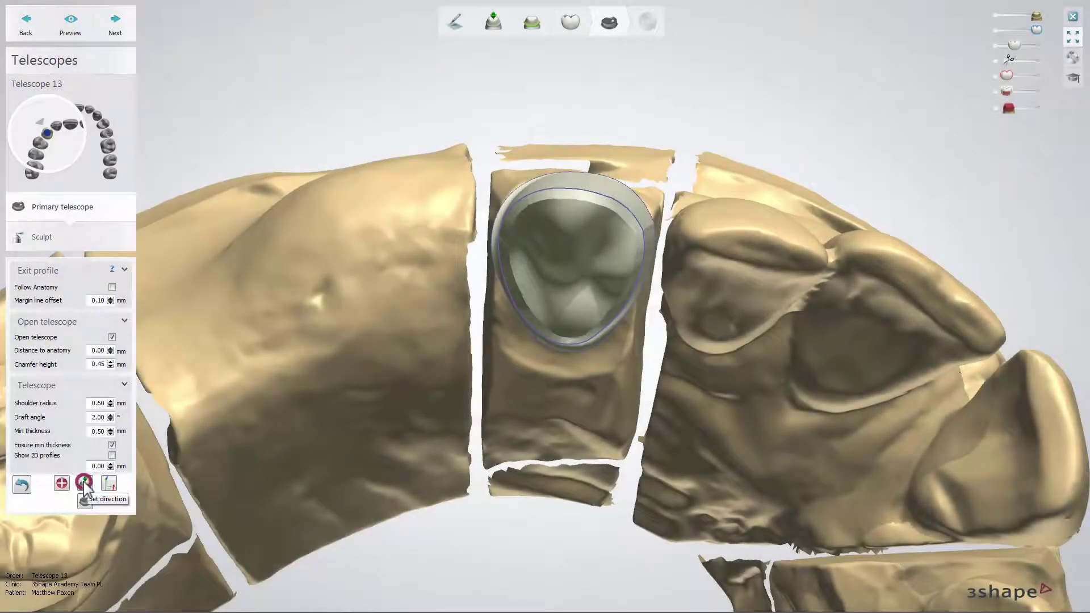
{"action": "left_click", "coordinate": [84, 484]}
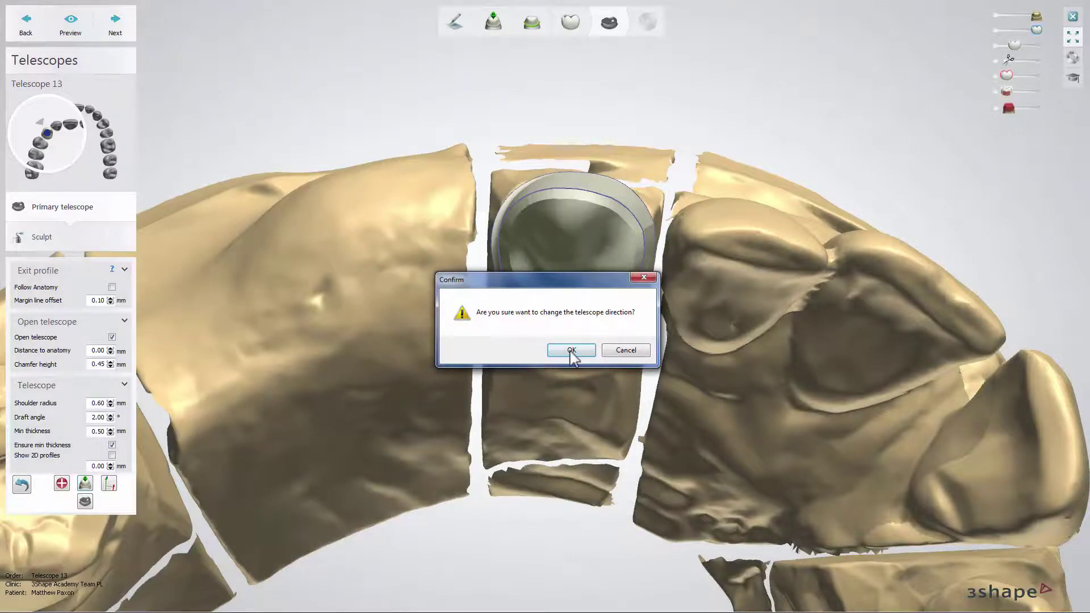
{"action": "left_click", "coordinate": [570, 350]}
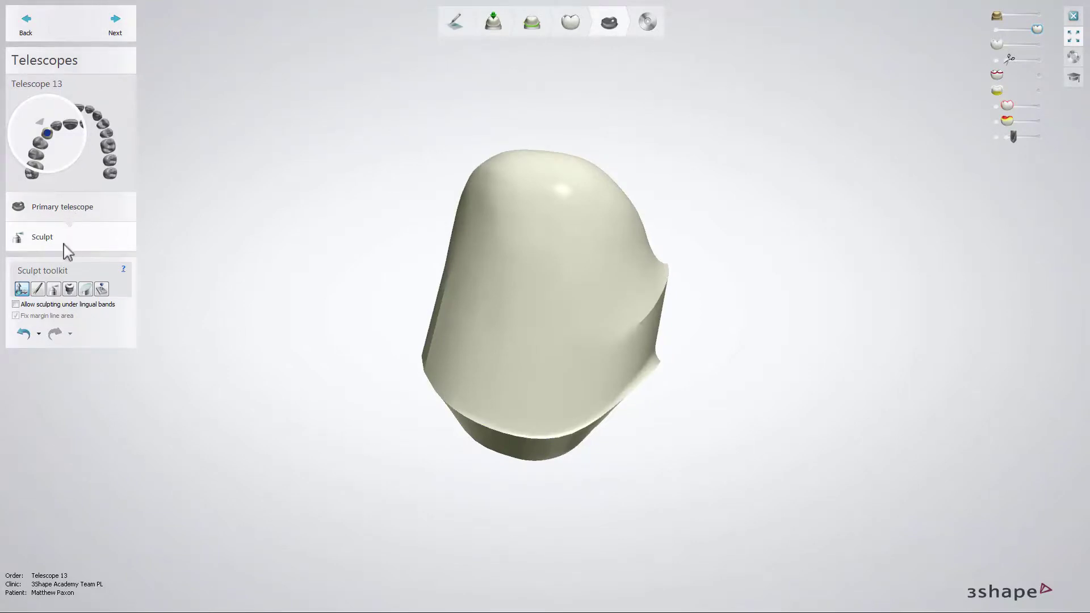
Step: Activate the Wax knife to check the telescope for sculpting, and advance the finished Telescope 13 design to the Save stage
{"action": "left_click", "coordinate": [54, 289]}
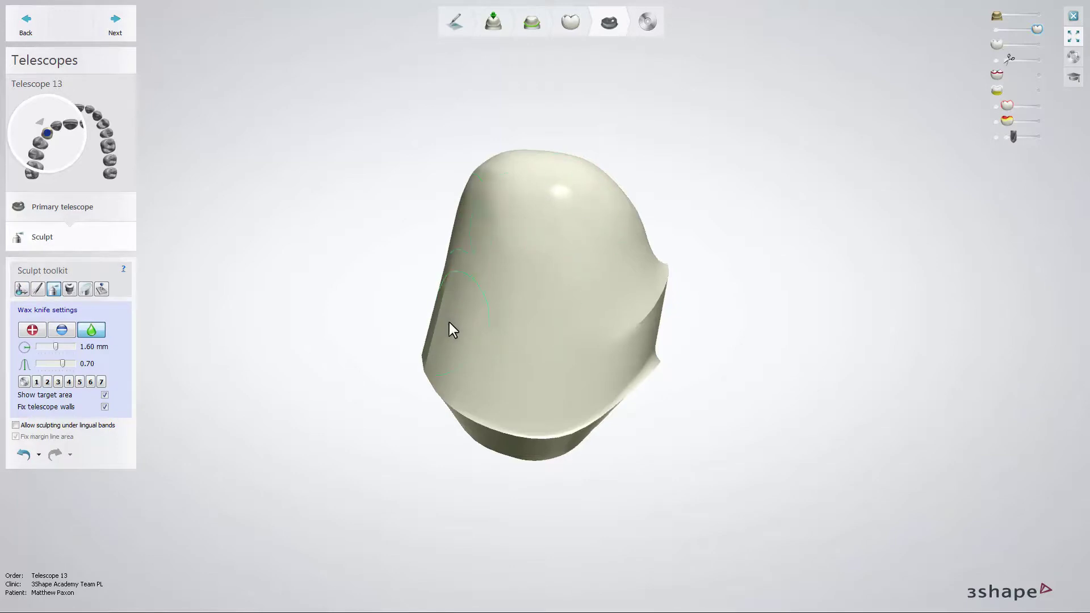
{"action": "right_click_drag", "start_coordinate": [632, 253], "coordinate": [469, 240]}
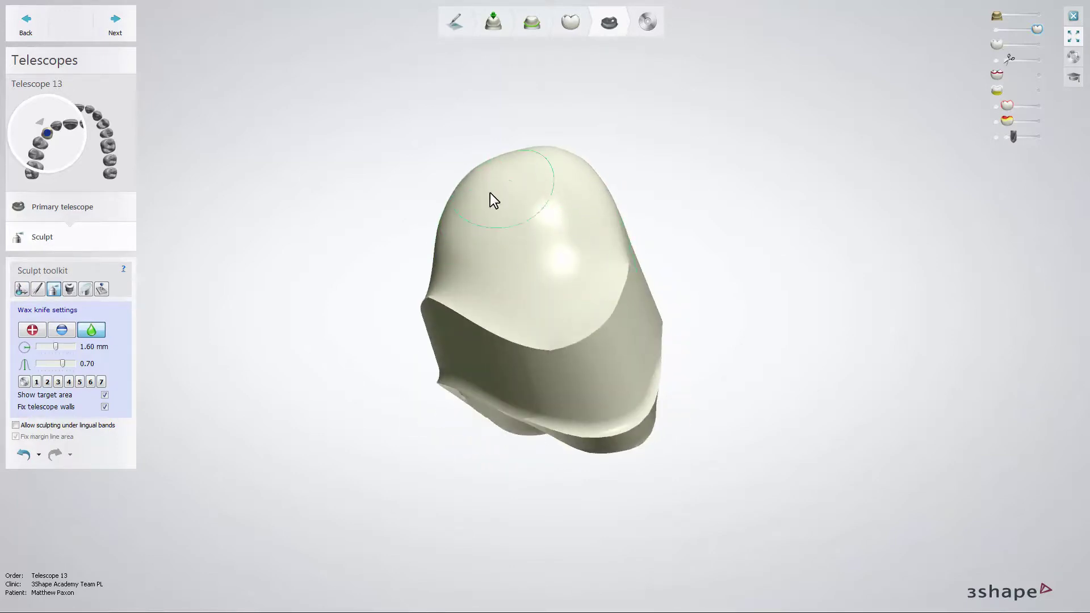
{"action": "right_click_drag", "start_coordinate": [492, 199], "coordinate": [559, 240]}
{"action": "scroll", "coordinate": [519, 241], "scroll_direction": "up", "scroll_amount": 2}
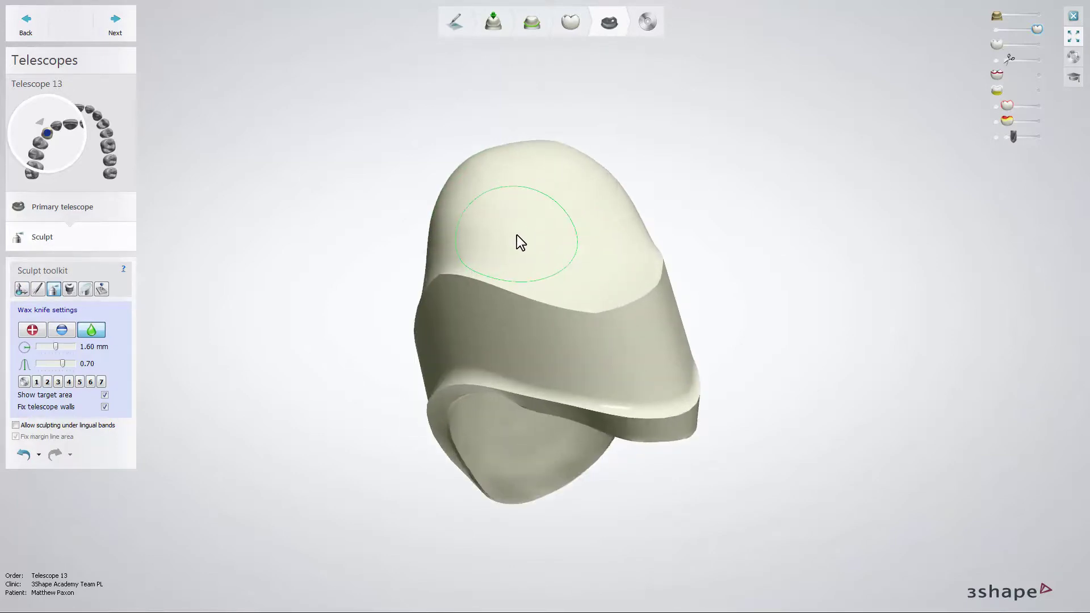
{"action": "left_click", "coordinate": [116, 22]}
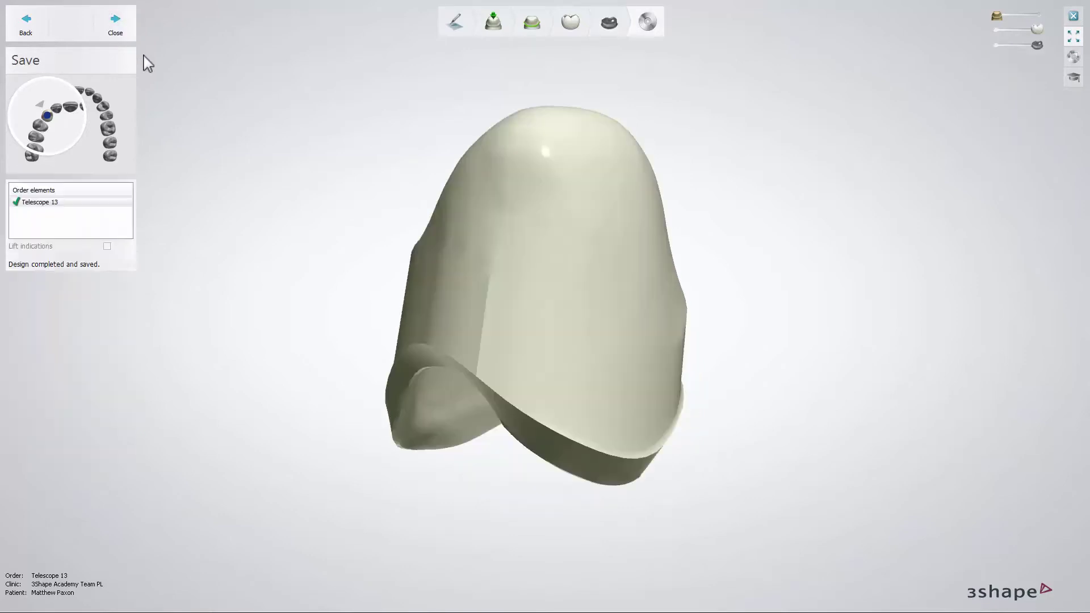